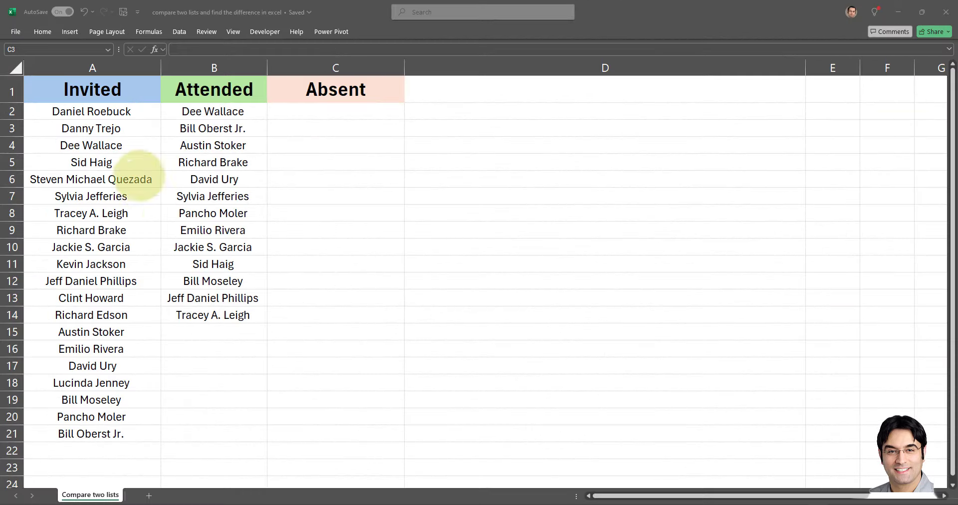
key(alt+Tab)
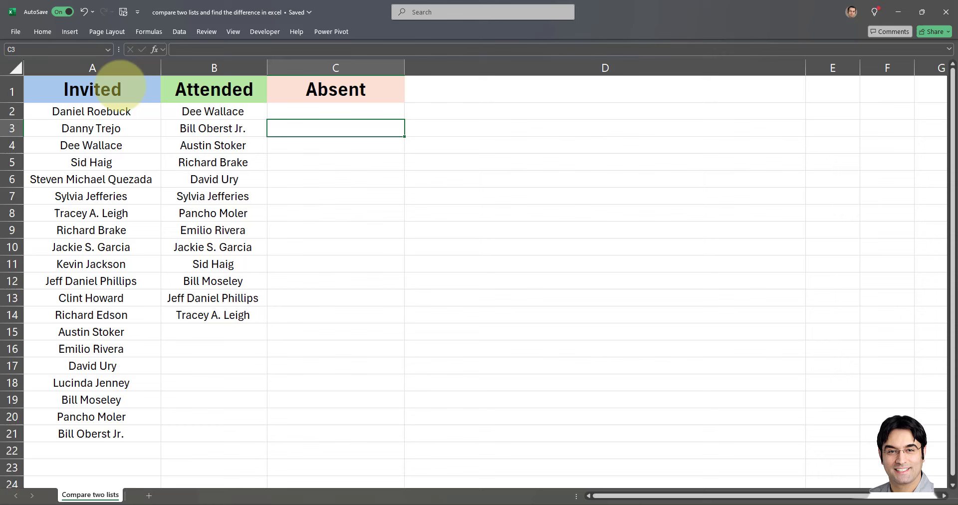
drag(120, 86, 105, 428)
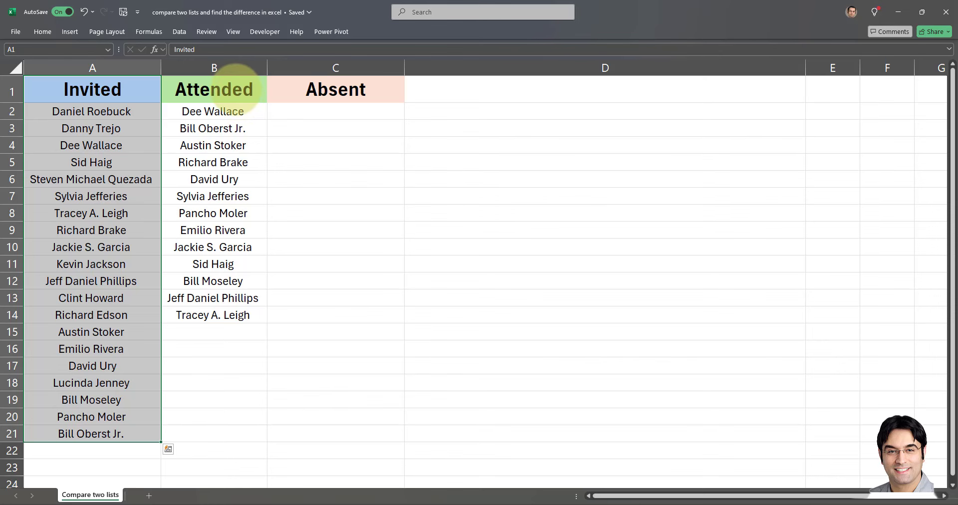
drag(239, 95, 231, 314)
Start a FILTER formula in C2 under Absent, with the invited names A2:A21 as the array to filter
click(342, 114)
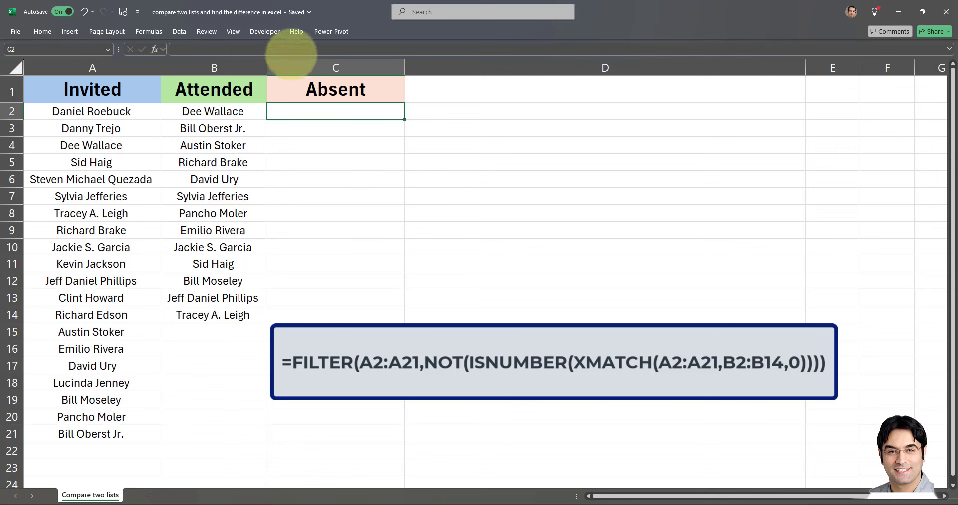
click(291, 50)
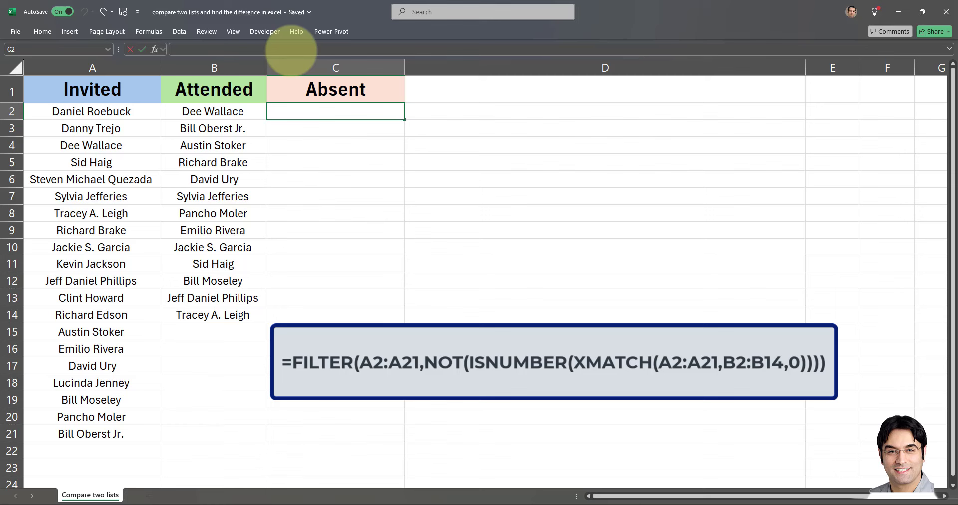
text(=FILTER)
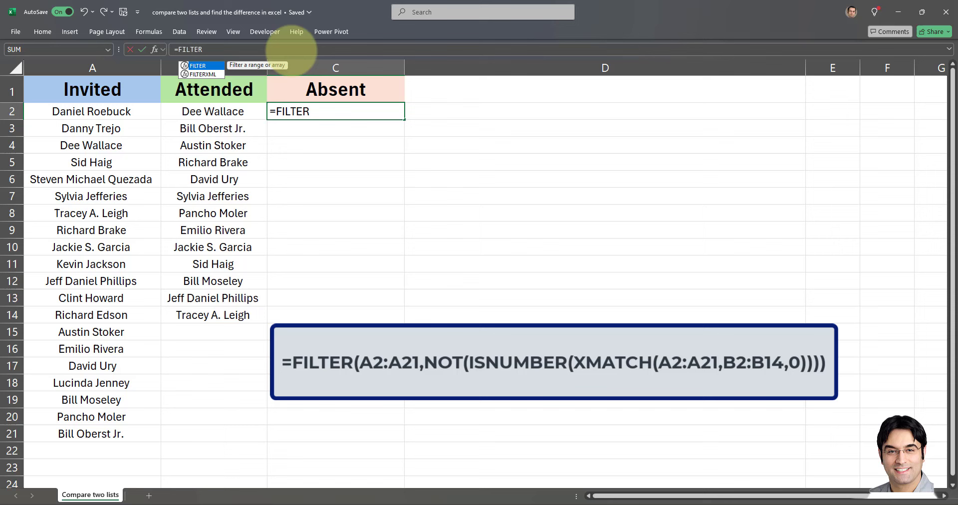
text(()
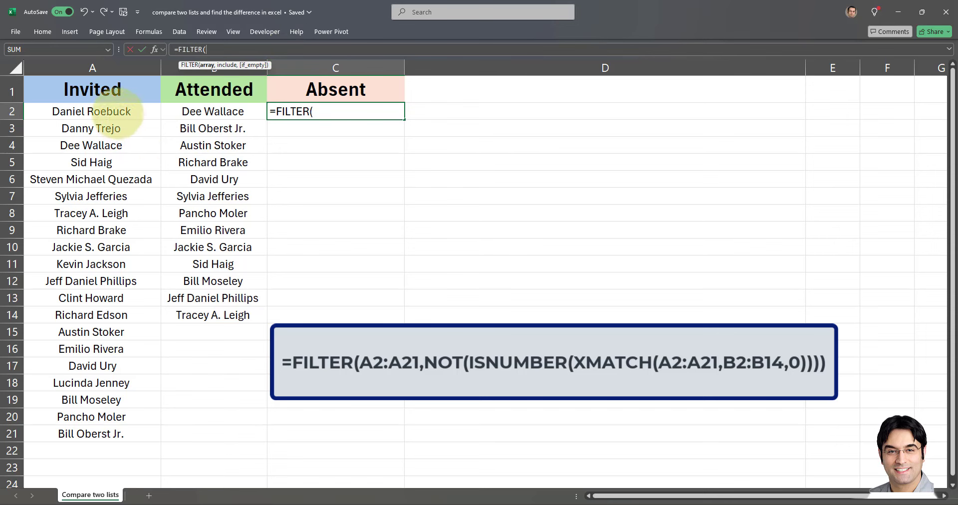
drag(132, 113, 134, 431)
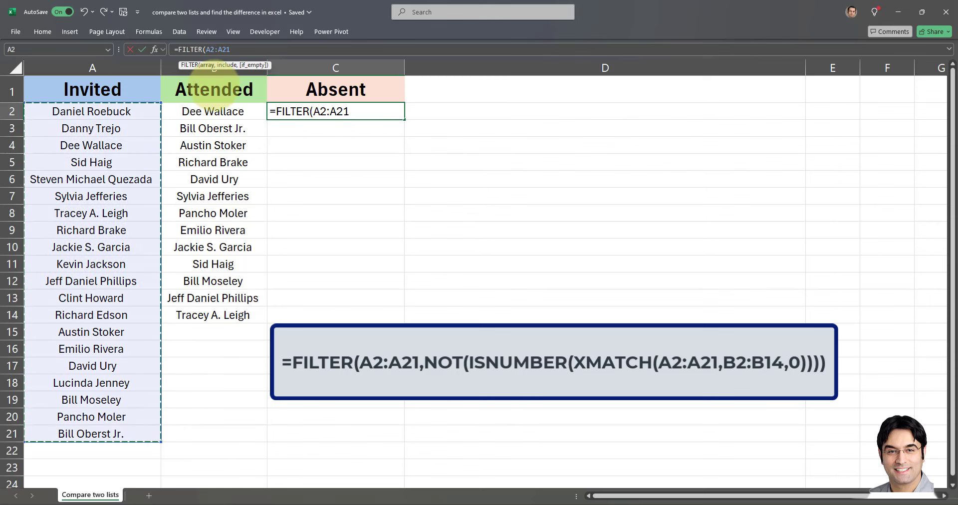
text(,)
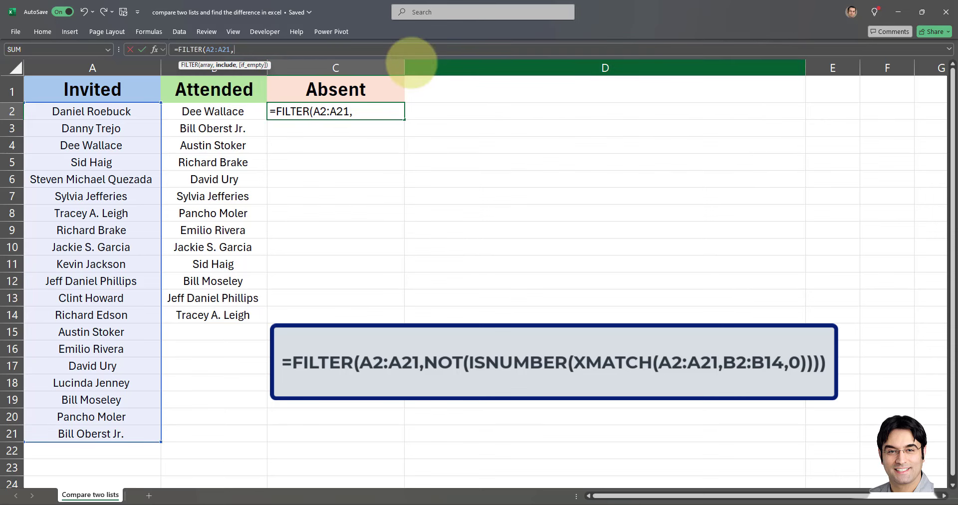
Complete the C2 formula with NOT(ISNUMBER(XMATCH(A2:A21,B2:B14,0))) as the include condition and commit it
text(NOT()
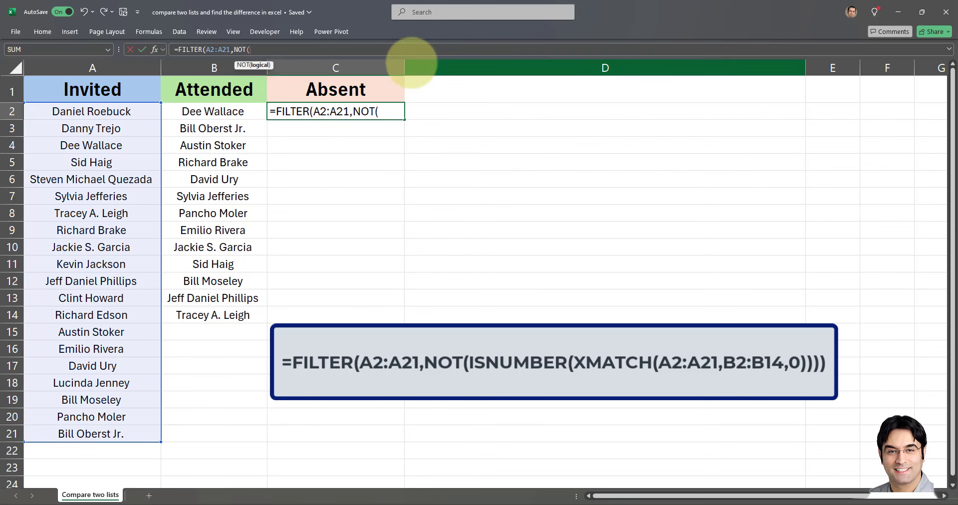
text(ISNUMBER)
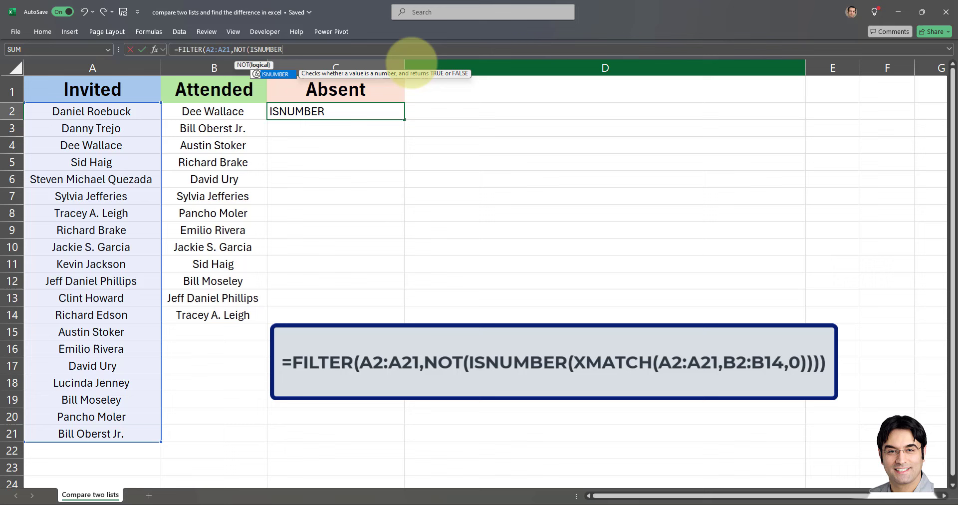
text(()
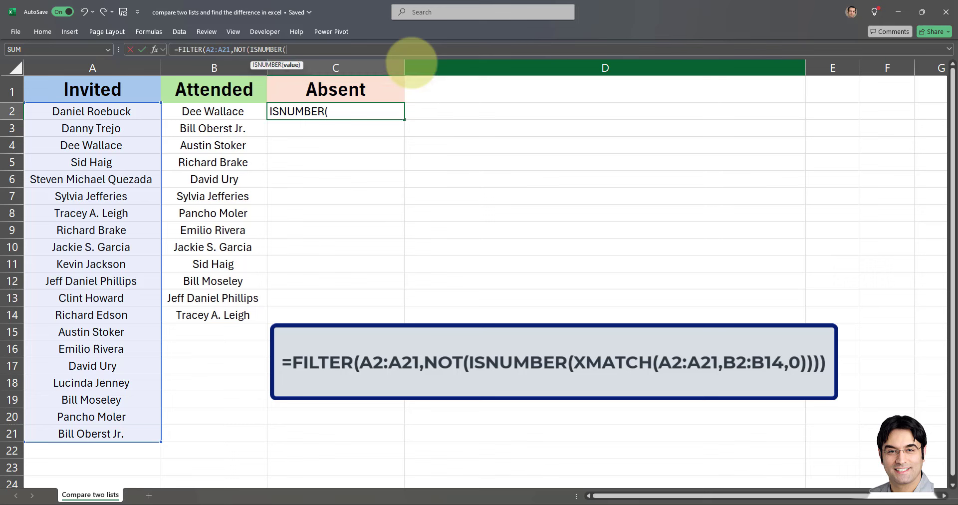
text(XMATCH)
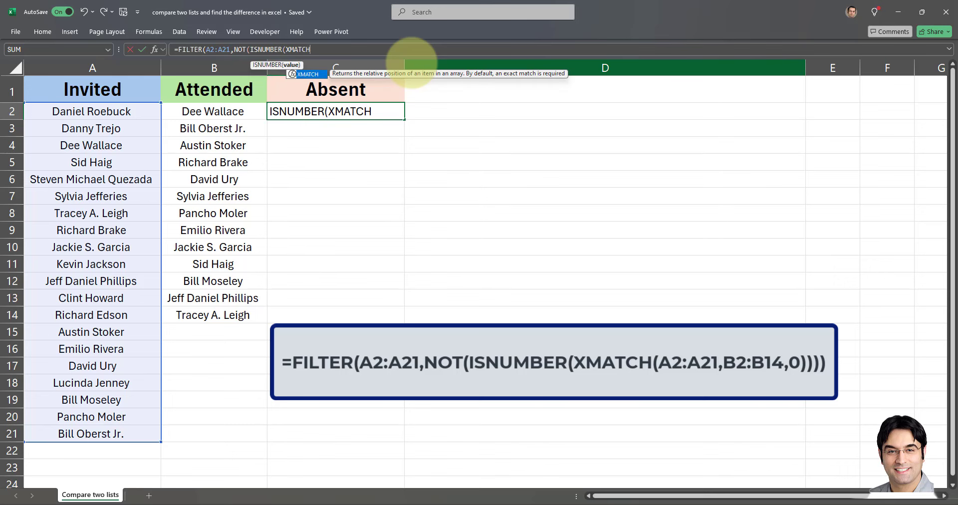
text(()
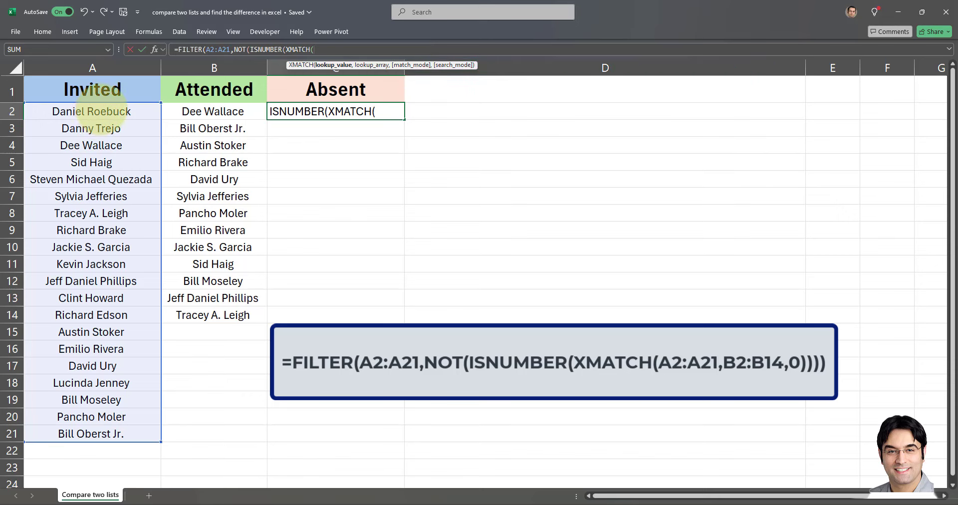
drag(93, 111, 128, 429)
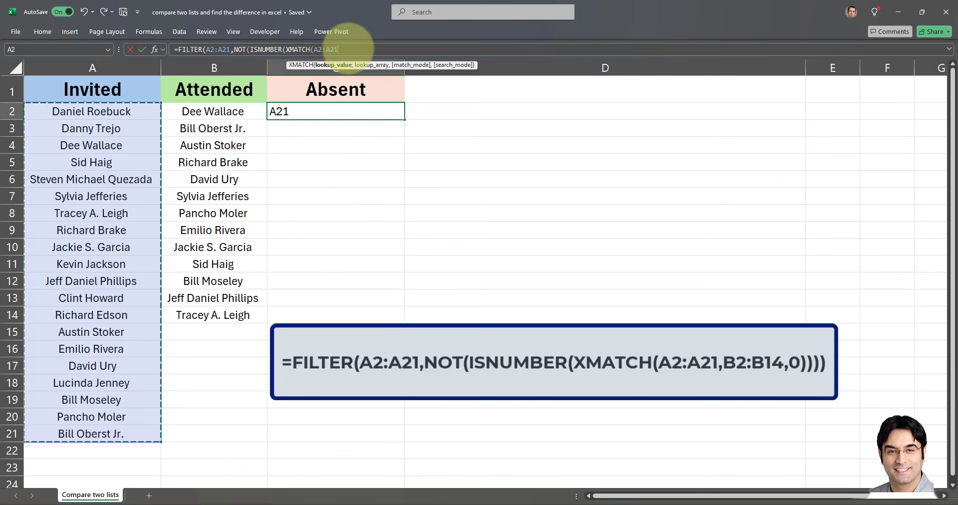
text(,)
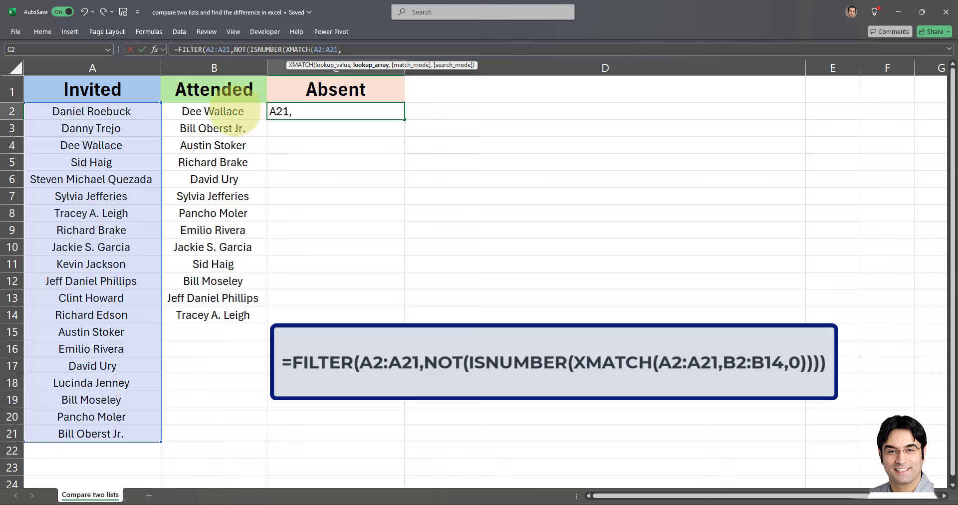
drag(235, 114, 238, 313)
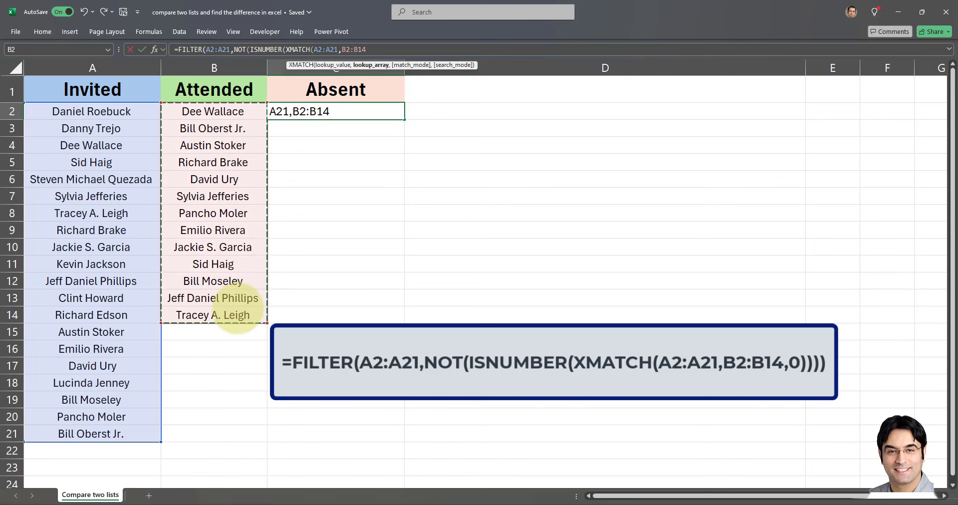
text(,)
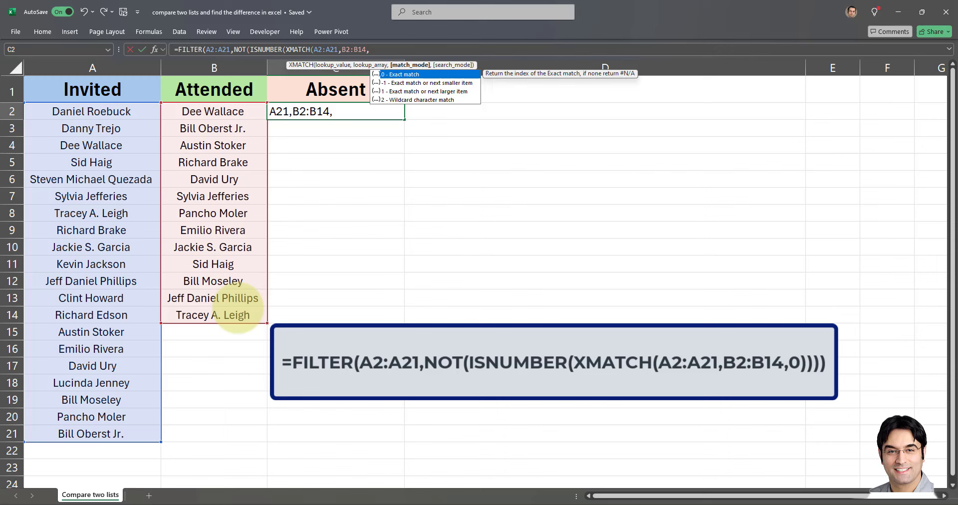
text(0)))))
key(Return)
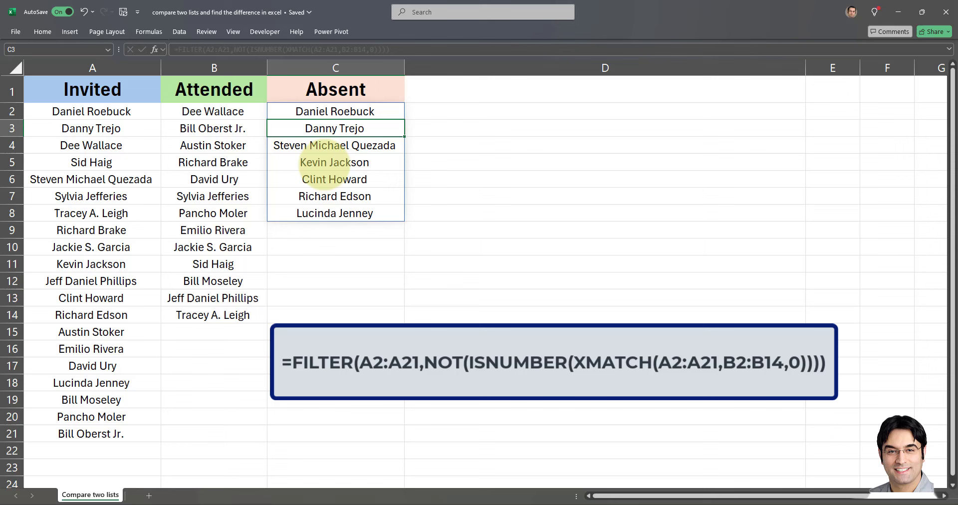
Narrow column D to about the same width as column E
click(342, 111)
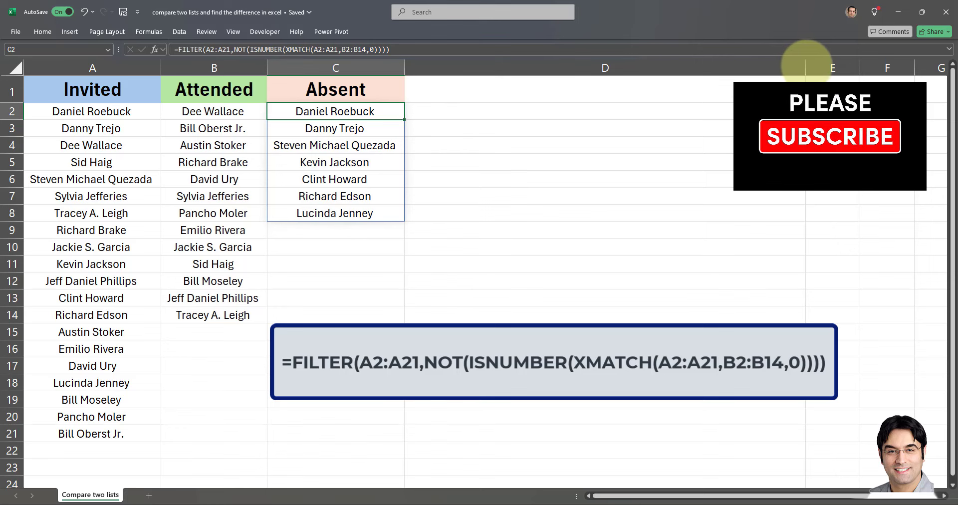
drag(805, 66, 457, 66)
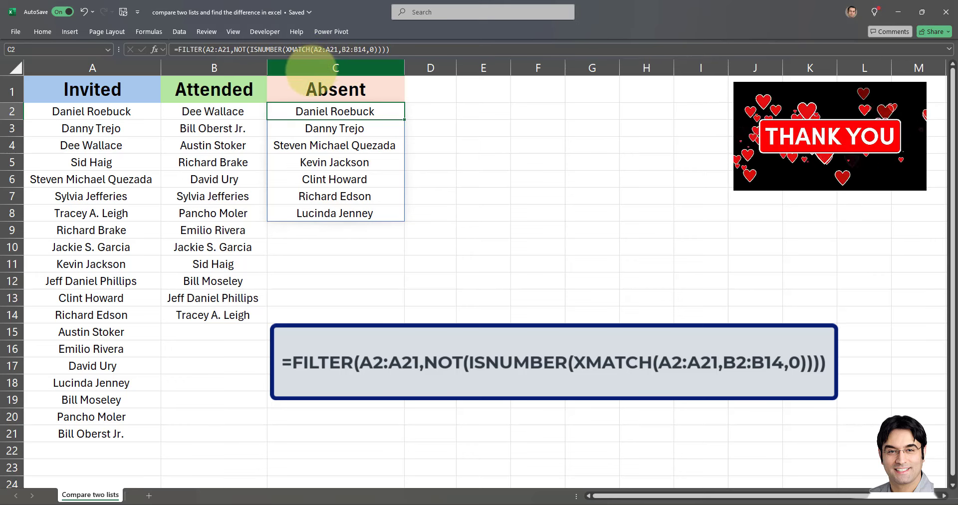
Examine the XMATCH(A2:A21,B2:B14,0) part of the formula in C2 and the Invited and Attended columns it compares
click(356, 49)
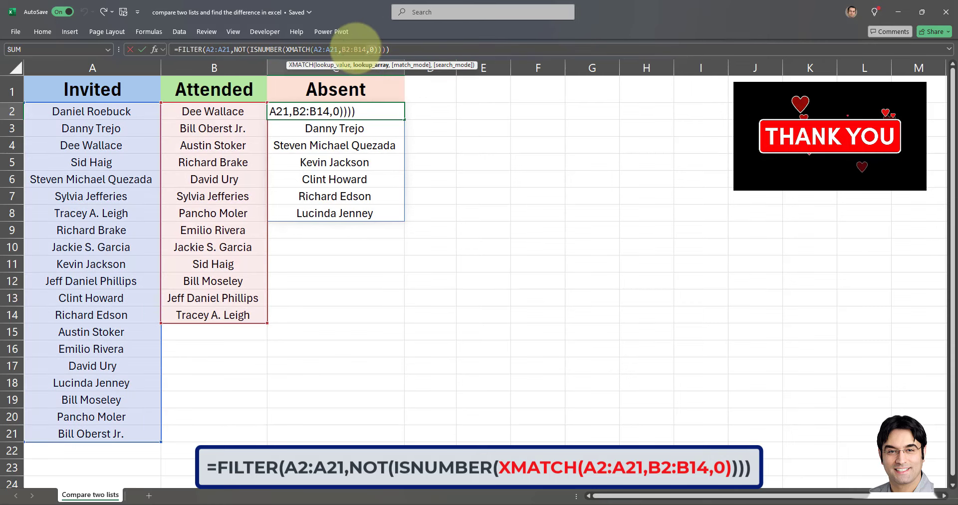
drag(377, 48, 286, 48)
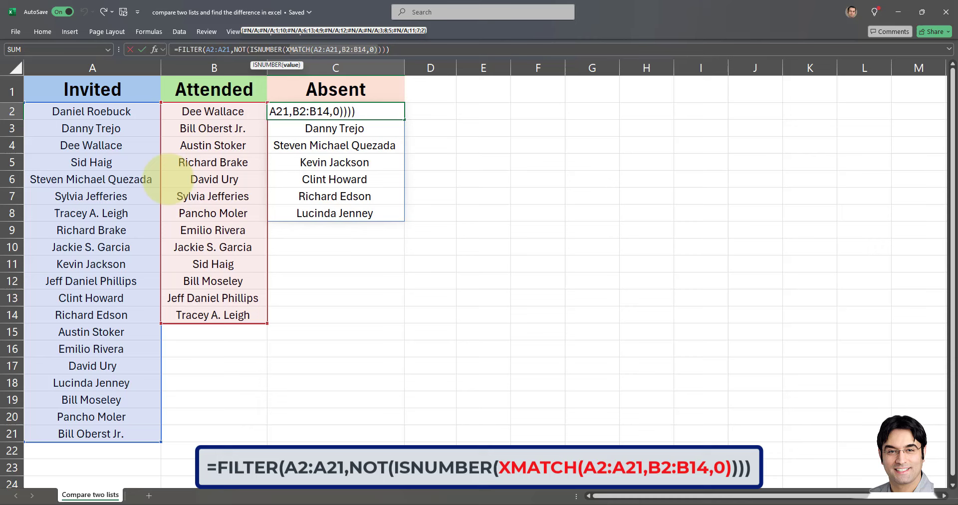
key(Return)
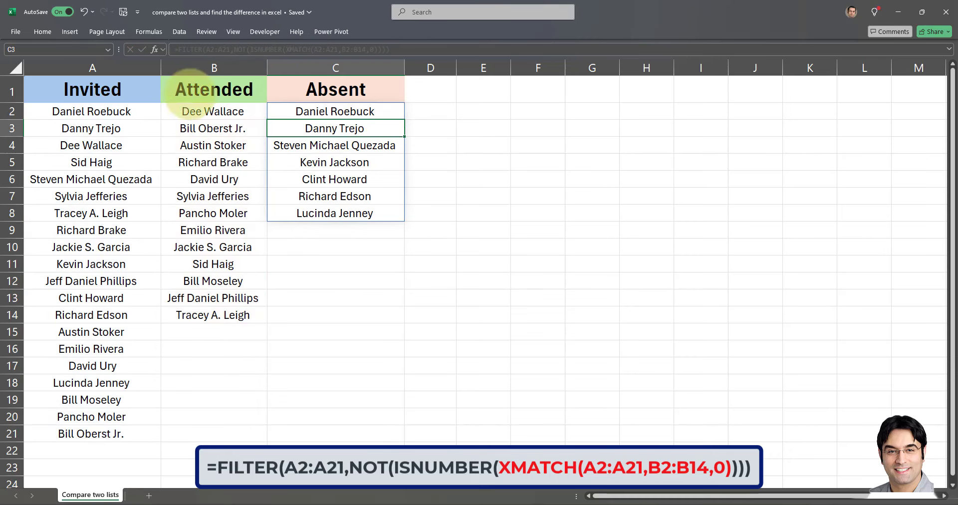
click(119, 66)
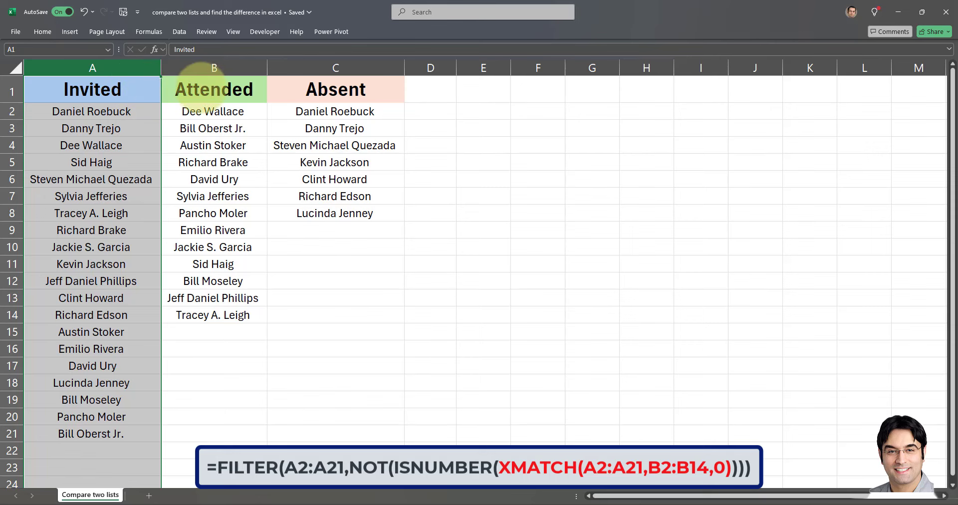
ctrl+click(215, 66)
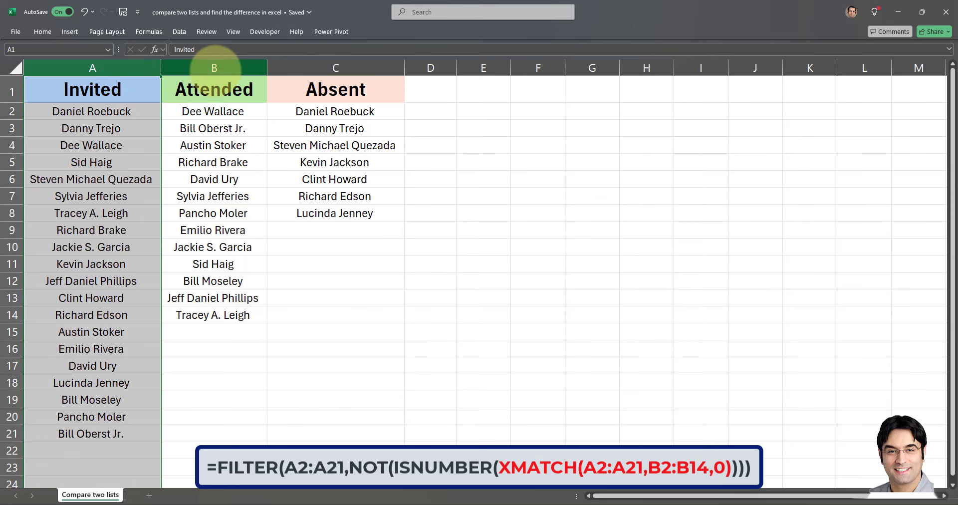
click(214, 67)
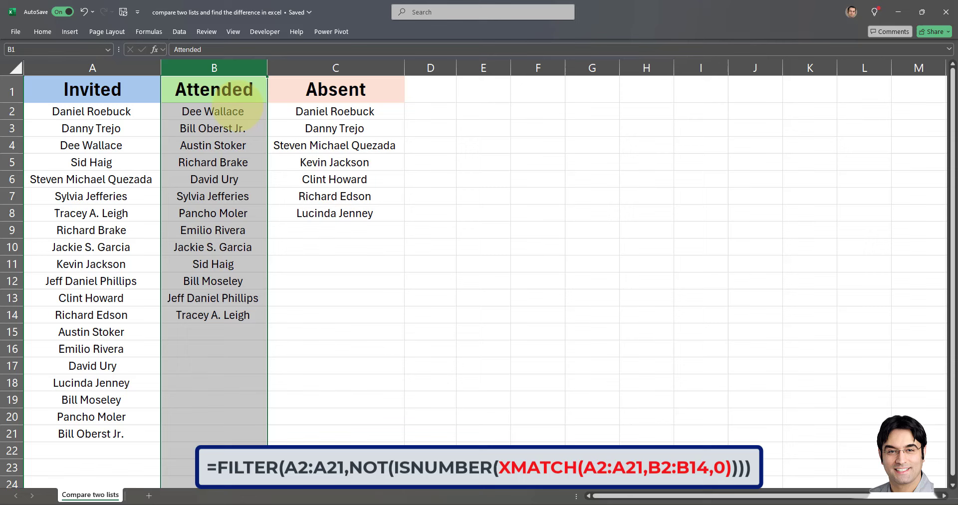
click(336, 111)
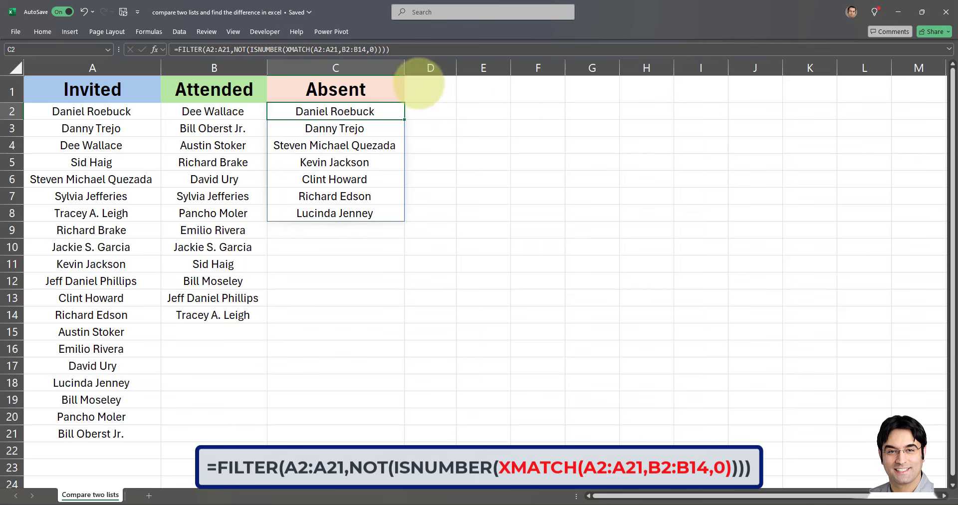
click(392, 50)
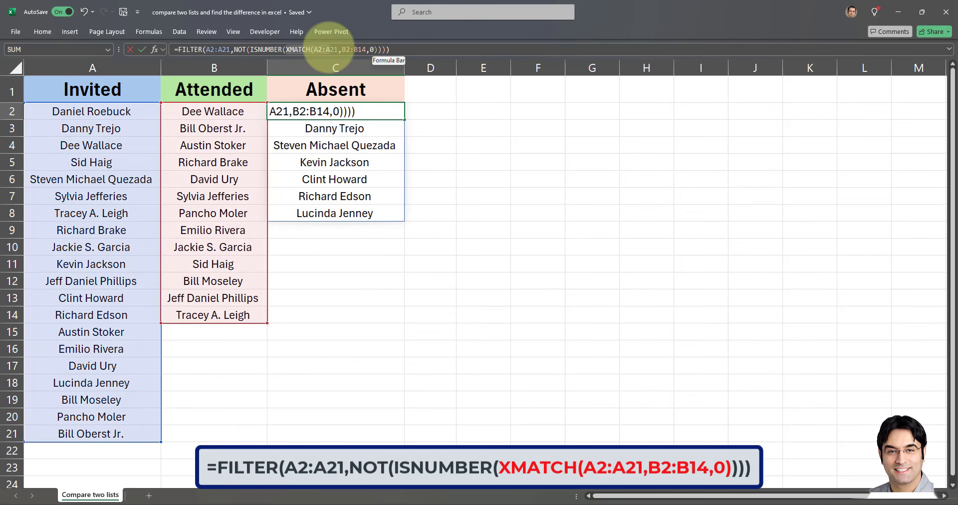
click(378, 49)
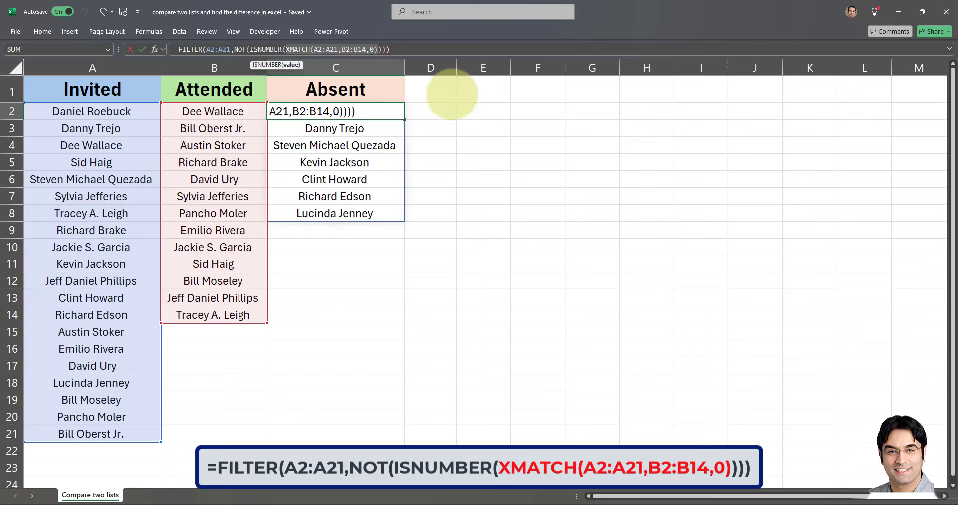
key(Escape)
Add the heading XMATCH in E1 and enter =XMATCH(A2:A21,B2:B14,0) in E2
click(484, 111)
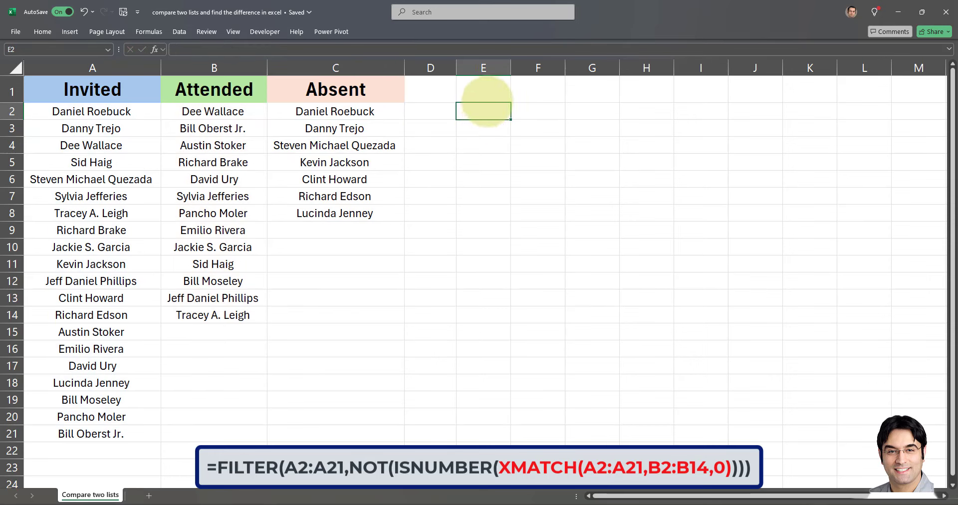
click(480, 91)
text(XMATCH)
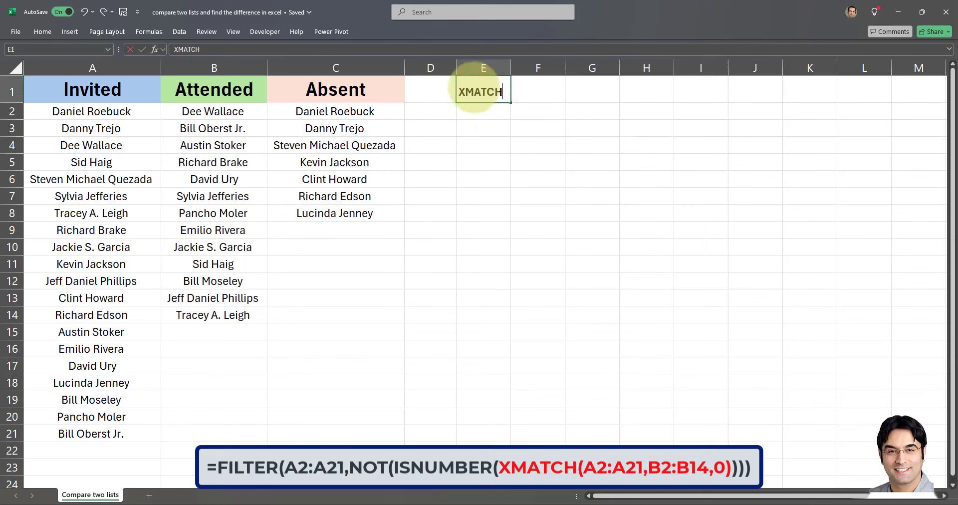
key(Return)
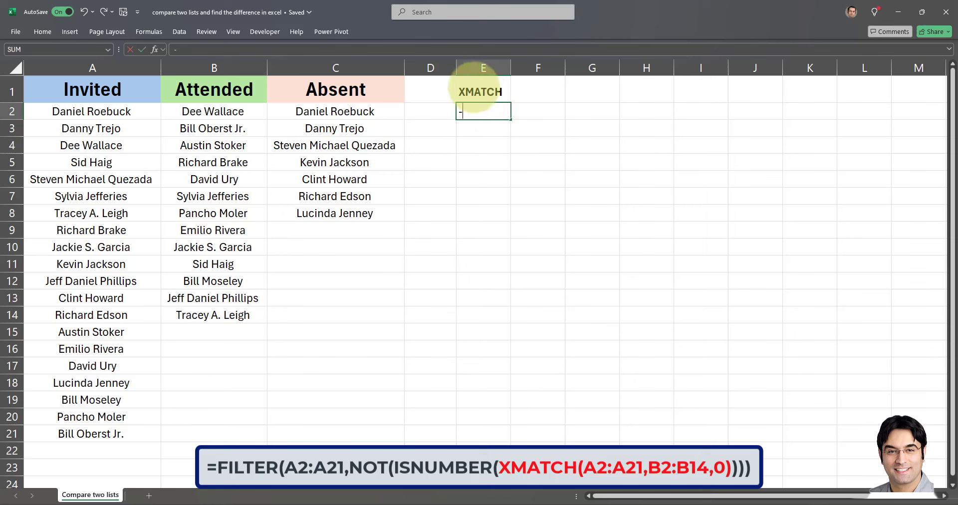
text(=XMATCH(A2:A21,B2:B14,0))
key(Return)
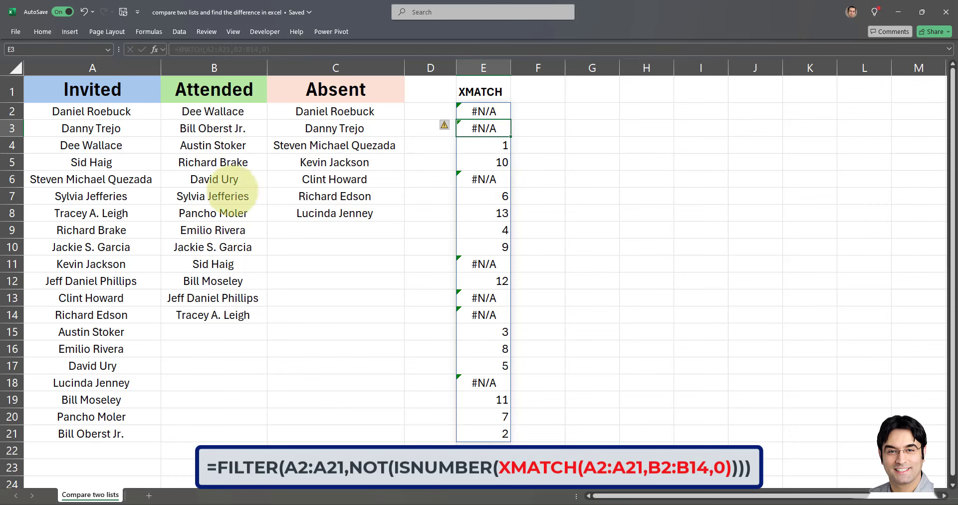
Compare the Invited names in A4 and A5 with their positions in the Attended list and the XMATCH results in column E
click(90, 146)
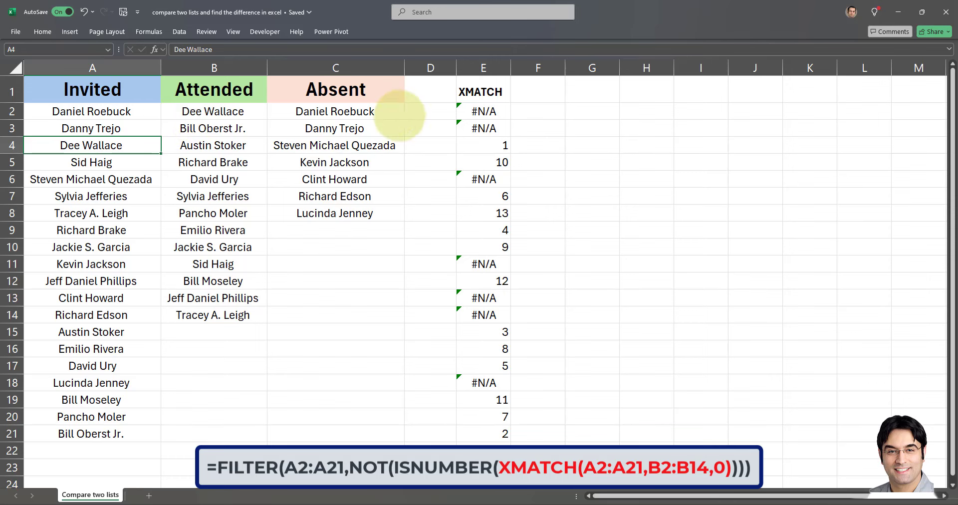
click(500, 146)
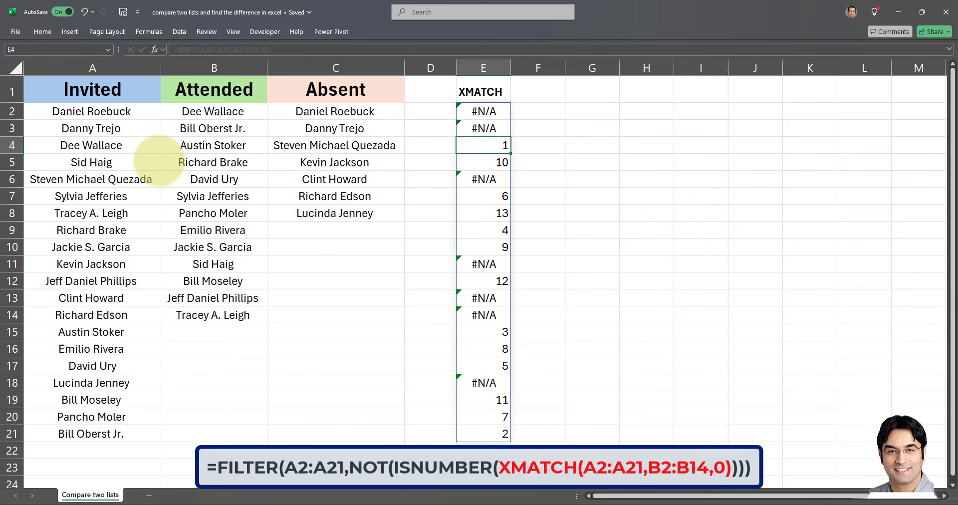
click(108, 161)
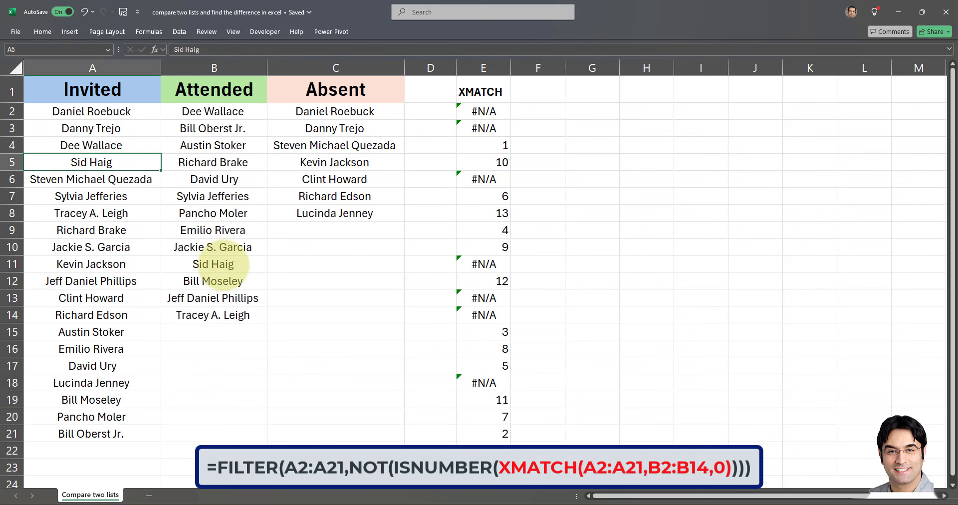
click(220, 264)
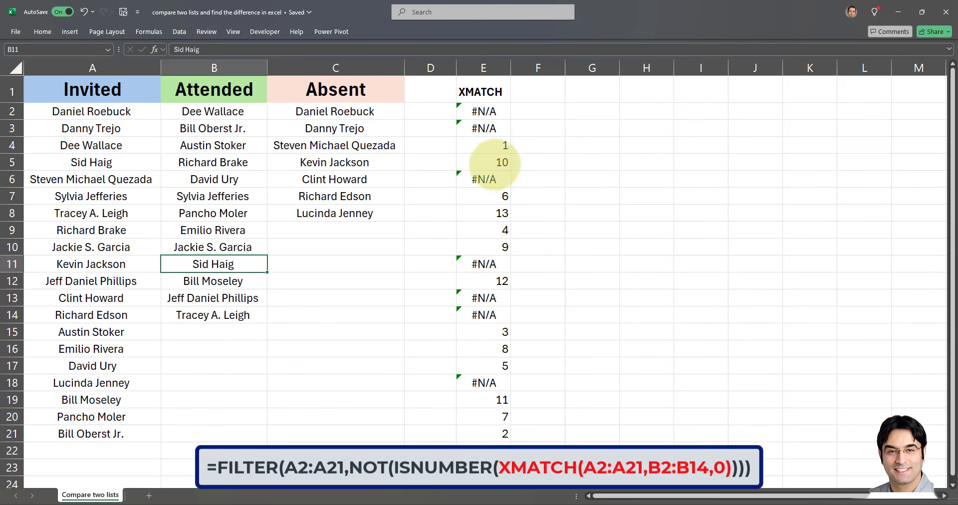
click(502, 162)
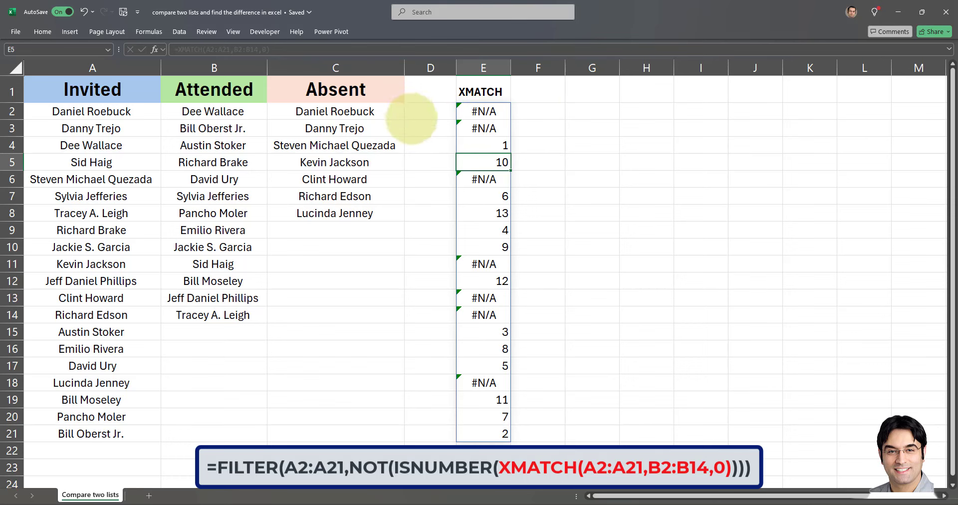
Copy the ISNUMBER(XMATCH(A2:A21,B2:B14,0)) part of the formula in C2, keeping the formula as it is
click(351, 117)
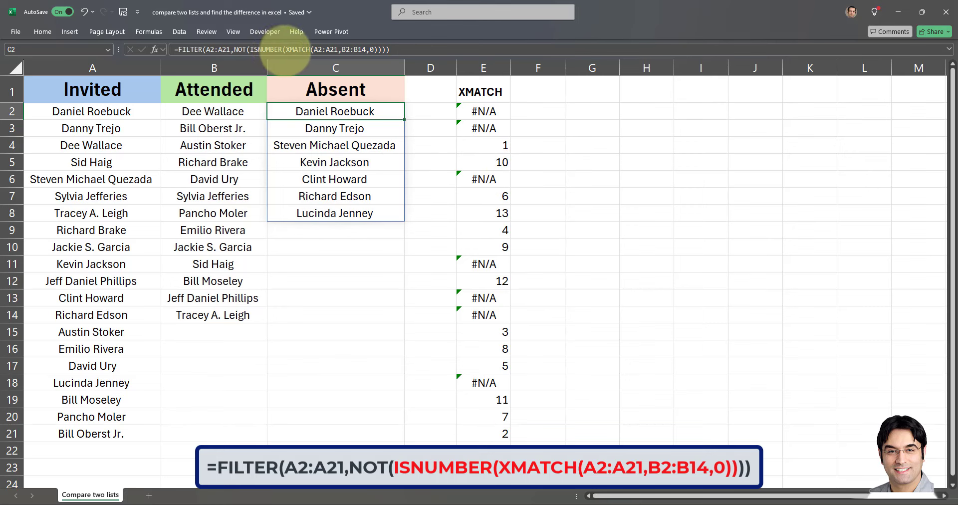
drag(250, 48, 379, 49)
right_click(371, 49)
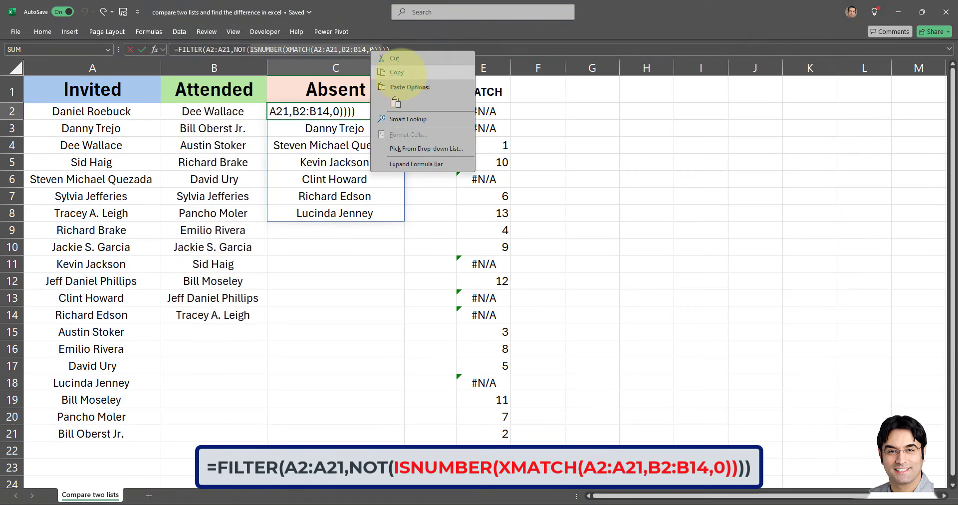
click(397, 72)
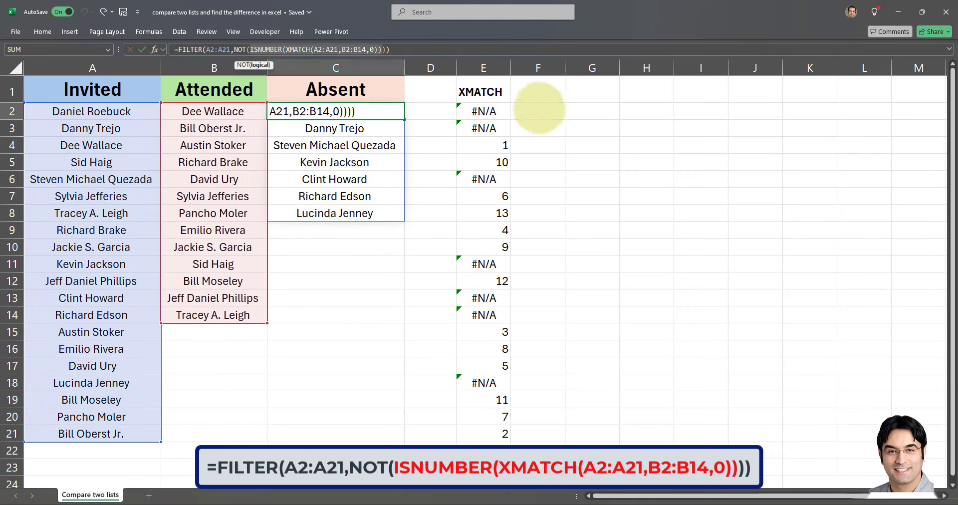
key(Return)
Add the heading ISNUMBER in F1 and enter =ISNUMBER(XMATCH(A2:A21,B2:B14,0)) in F2
click(535, 91)
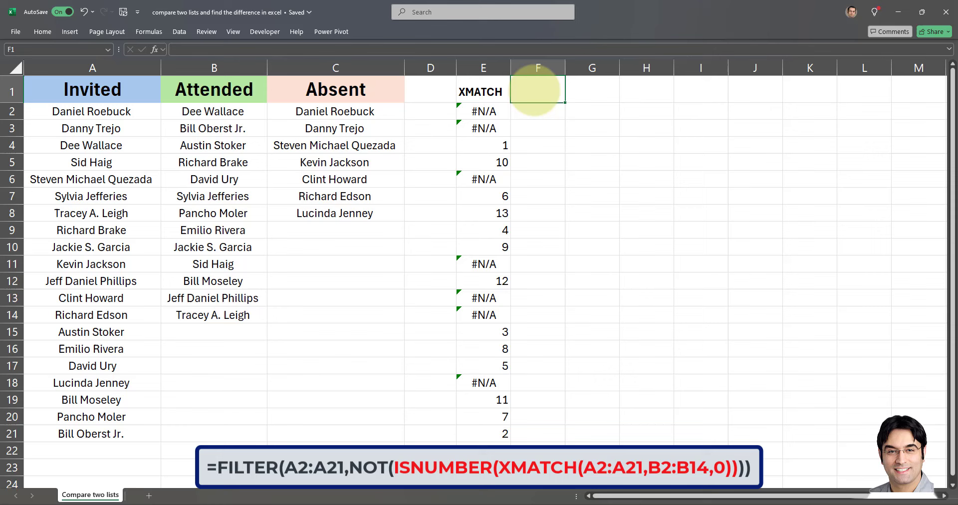
text(ISNUMBER)
key(Return)
text(=)
key(ctrl+v)
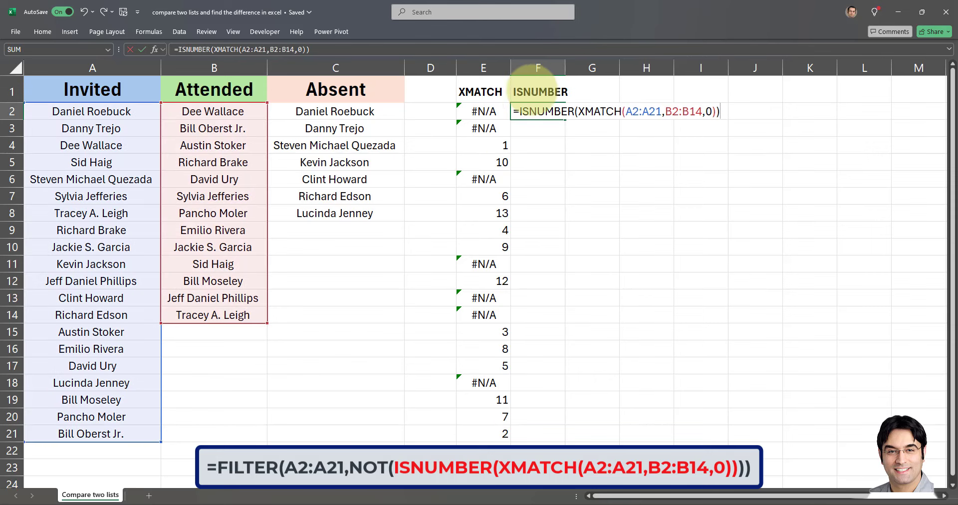
key(ctrl+Return)
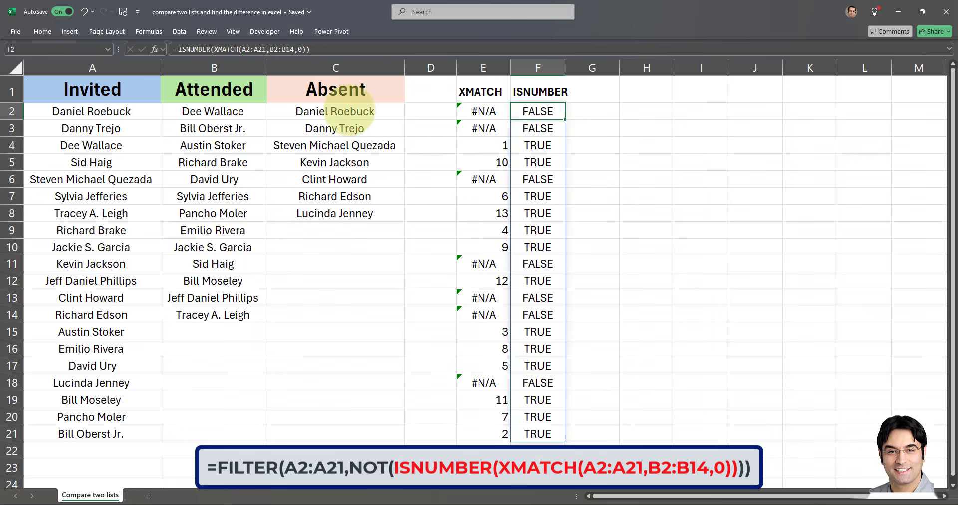
Copy the NOT(ISNUMBER(XMATCH(A2:A21,B2:B14,0))) part of the formula in C2 and leave the cell unedited
click(351, 114)
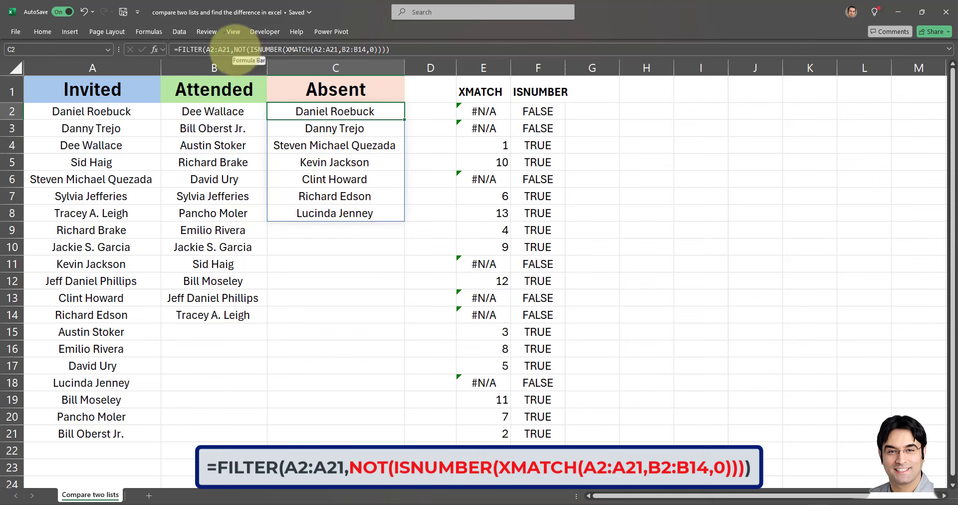
key(F2)
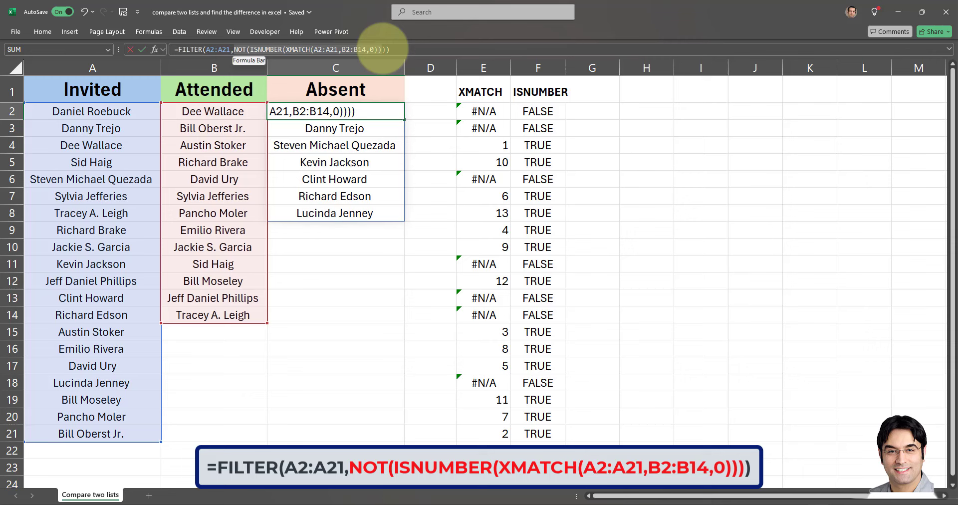
key(Escape)
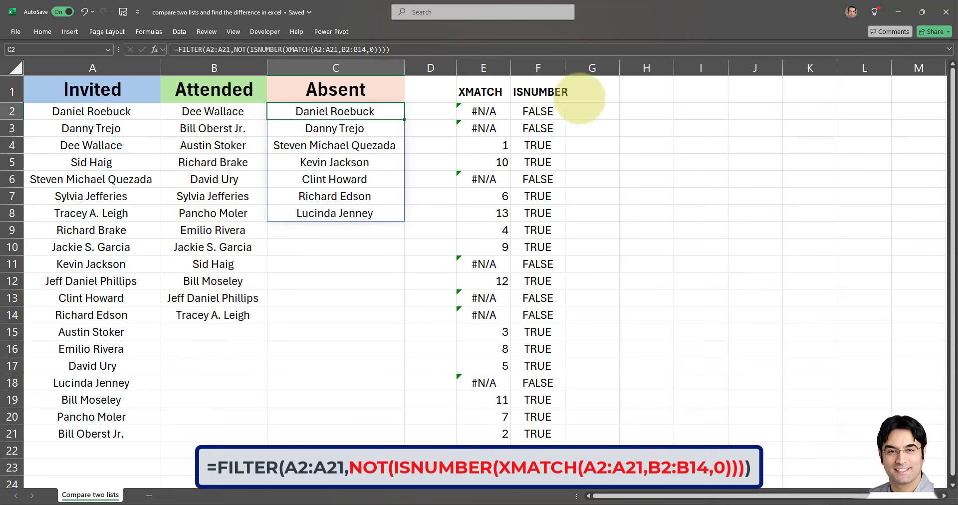
Add the heading NOT in G1 and enter =NOT(ISNUMBER(XMATCH(A2:A21,B2:B14,0))) in G2
click(580, 94)
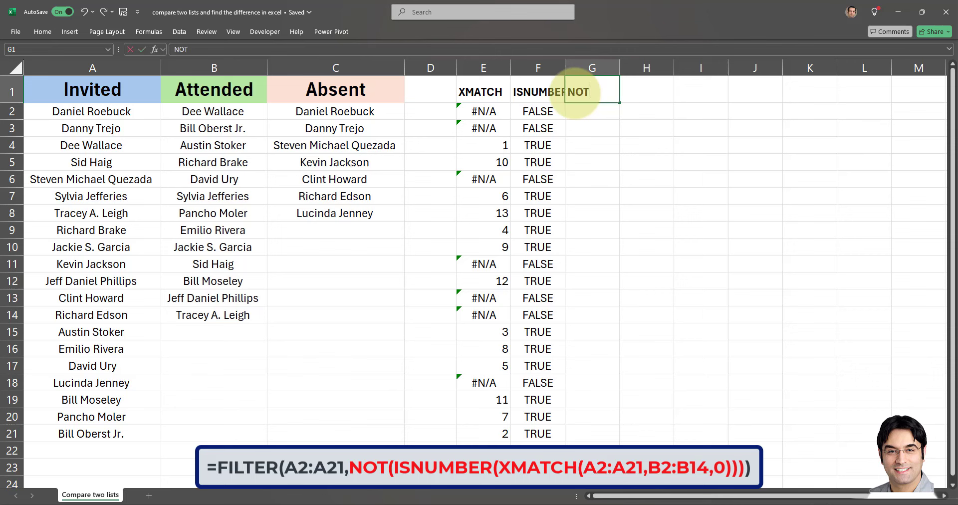
key(Return)
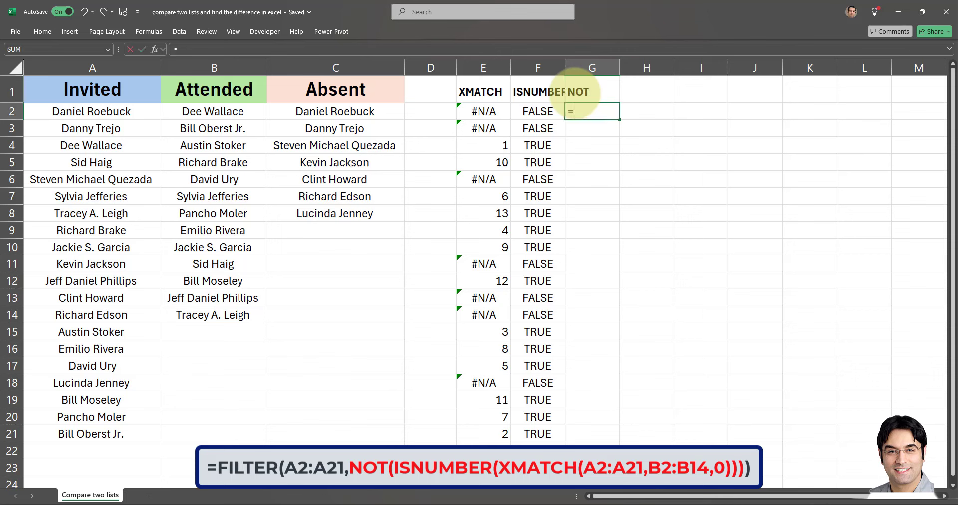
text(=)
key(ctrl+v)
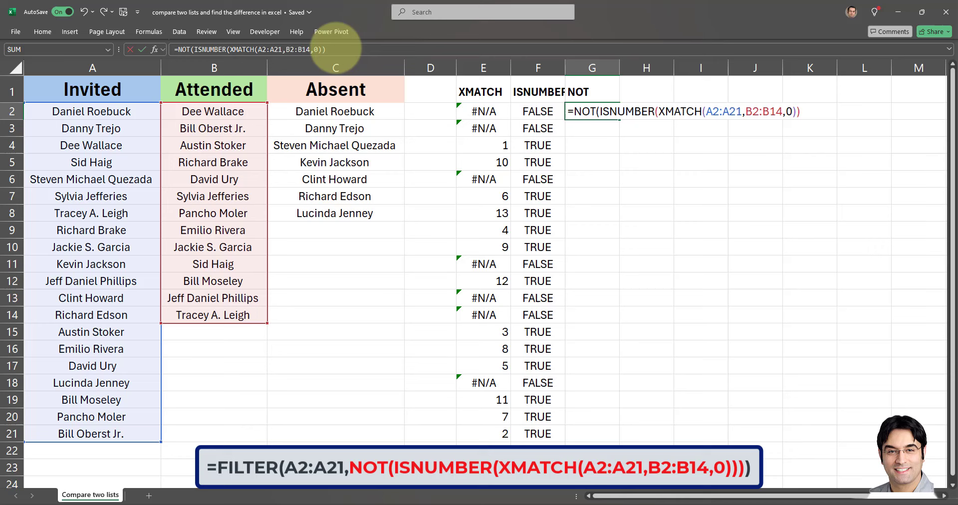
click(336, 49)
key(Return)
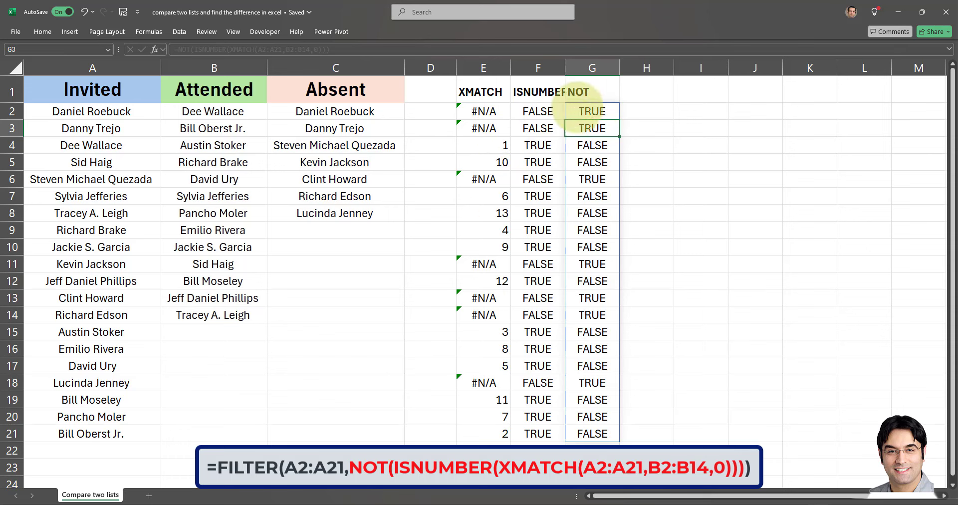
Examine how the FILTER formula in C2 relates to the values in the NOT column and to the spilled Absent list
click(353, 111)
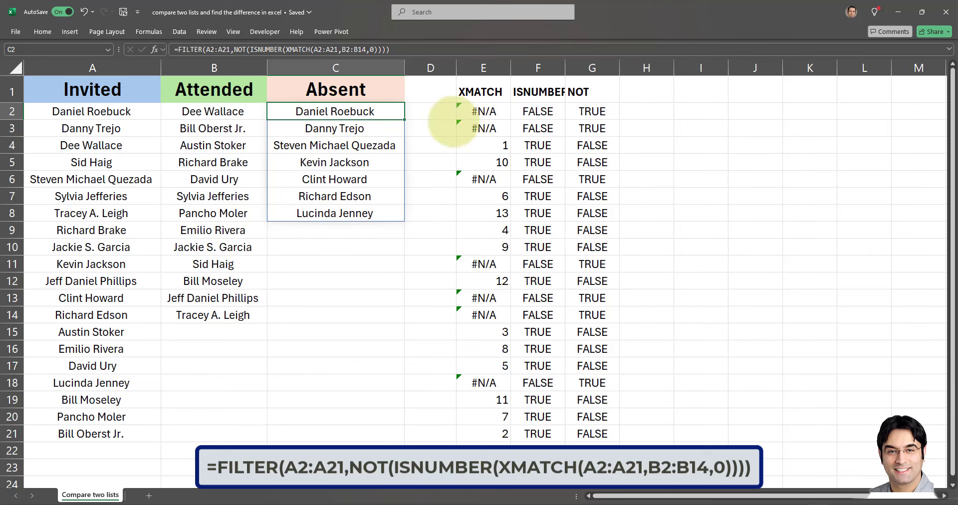
click(593, 68)
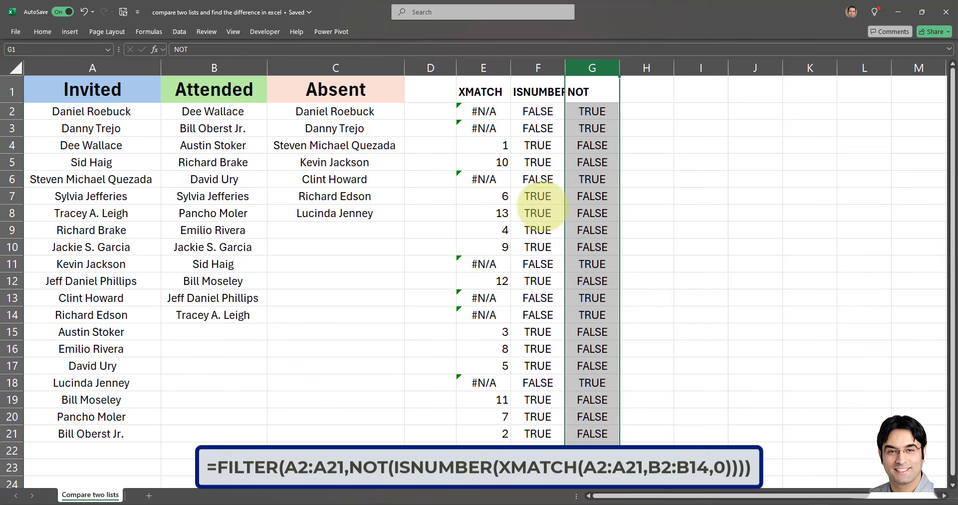
click(560, 160)
click(654, 162)
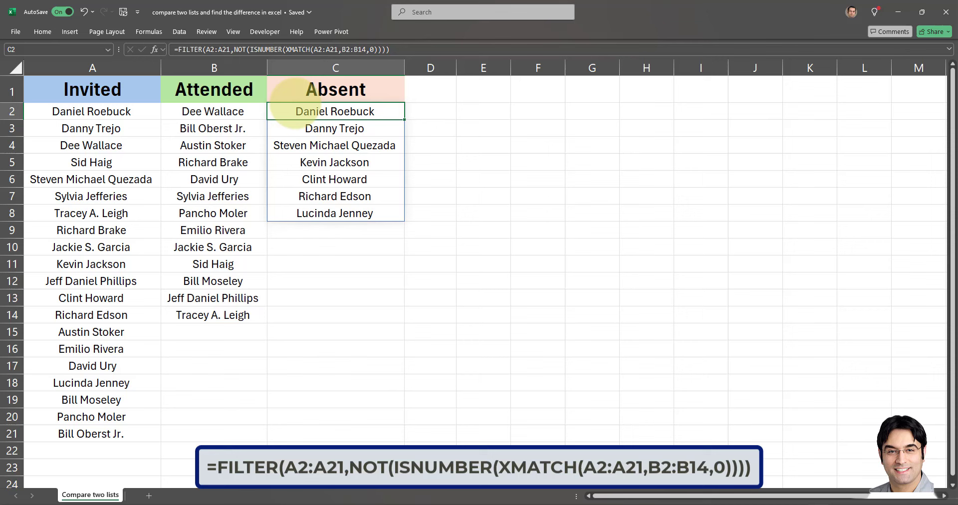
key(Down)
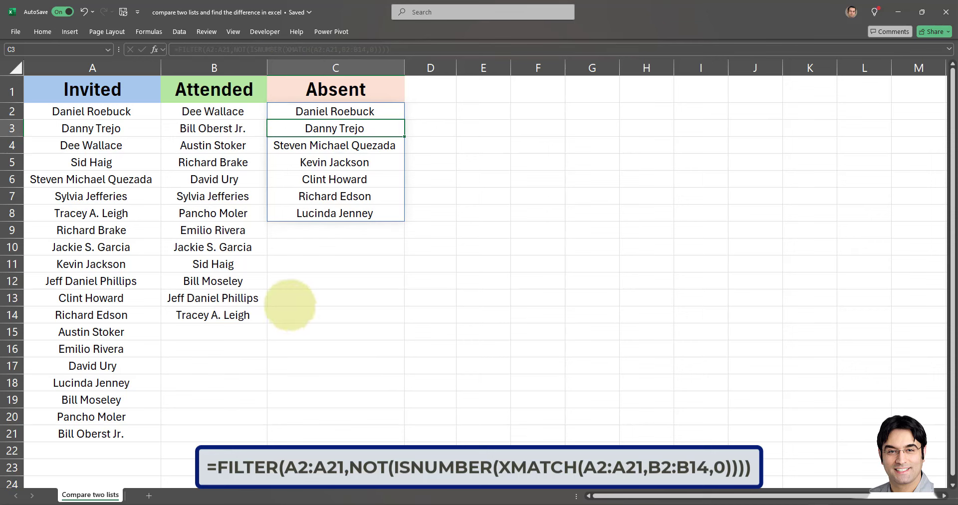
click(340, 111)
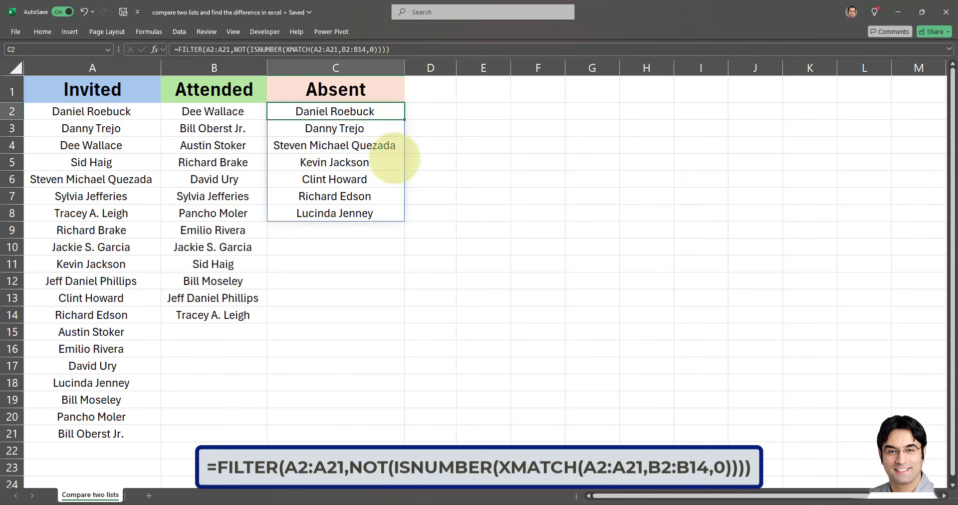